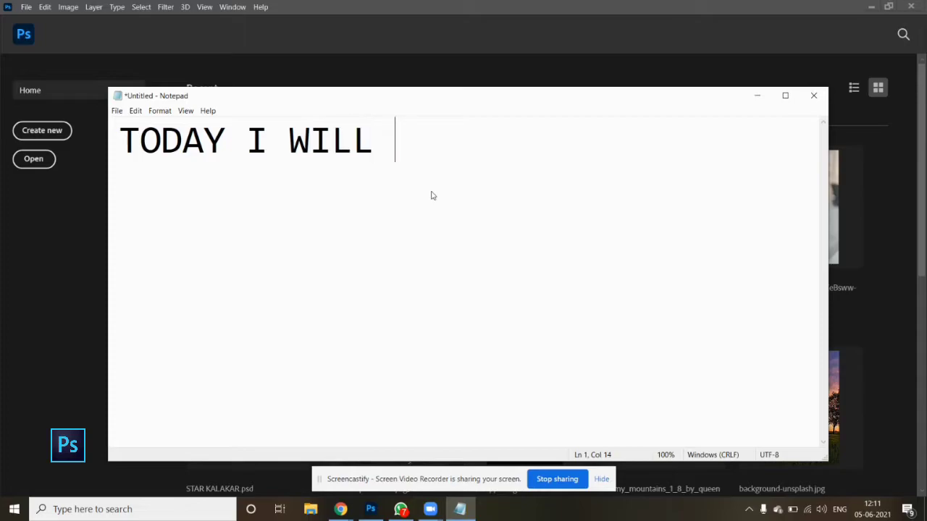
Step: Complete the note's sentence with "SHOW YOU HOW TO MAKE SPOTLIGHT EFFECT ON ANY POTRAIT IMAGES STEP BY STEP WITH SIMPLE WAY"
text(HOW TO MAKE)
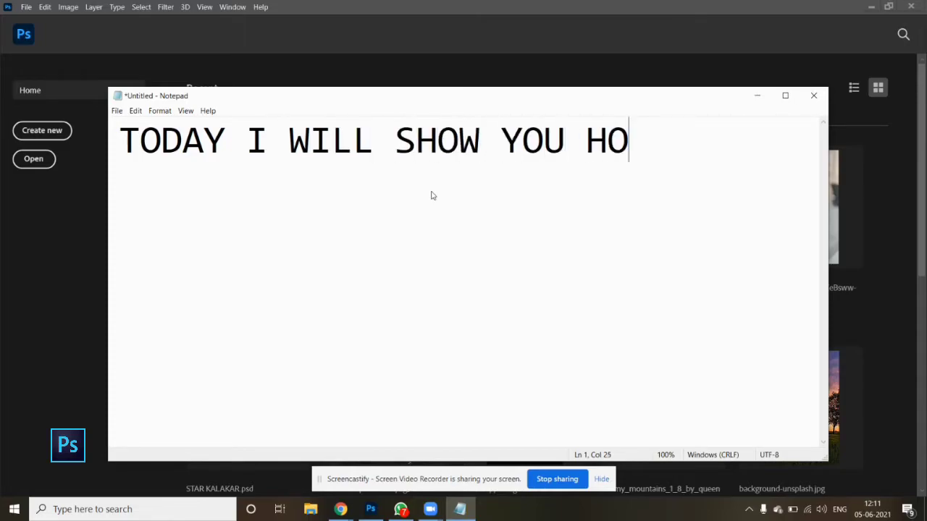
text( SPOTLI)
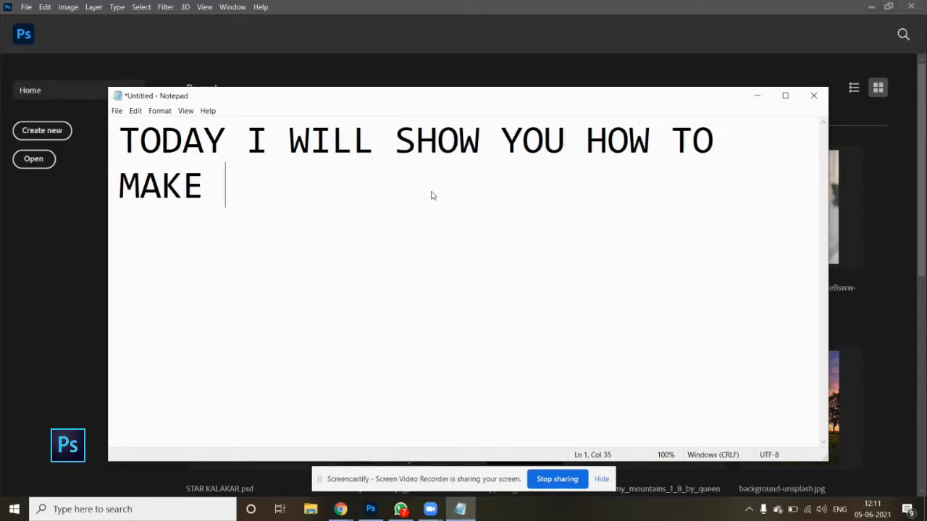
text(GHT)
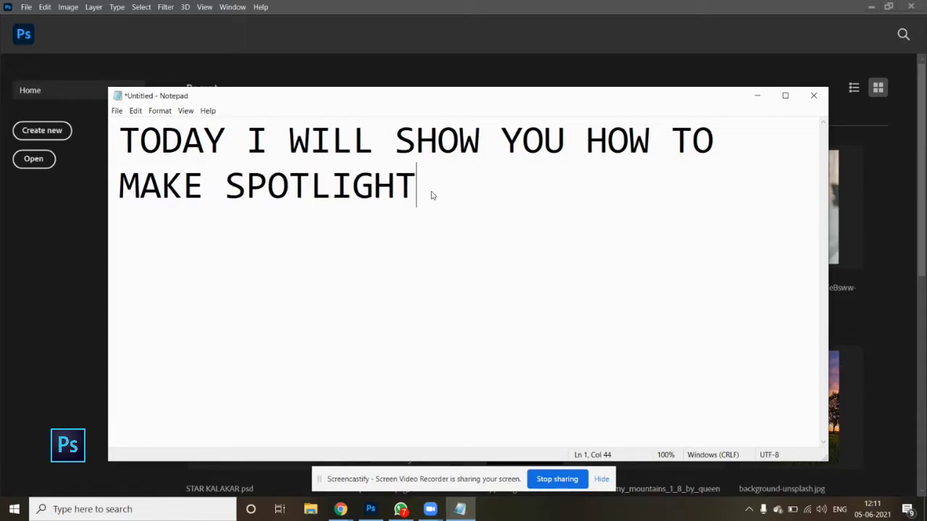
text( EFFECT ON ANY )
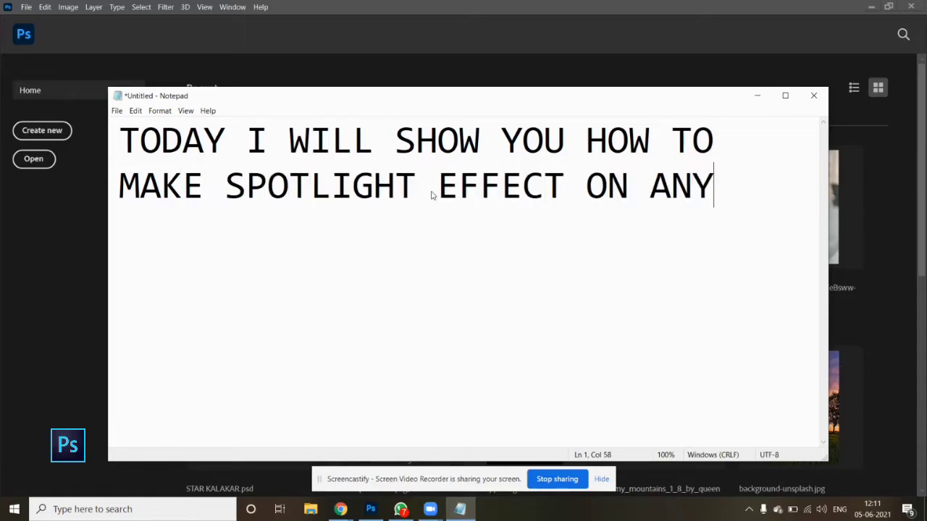
text(POTRA)
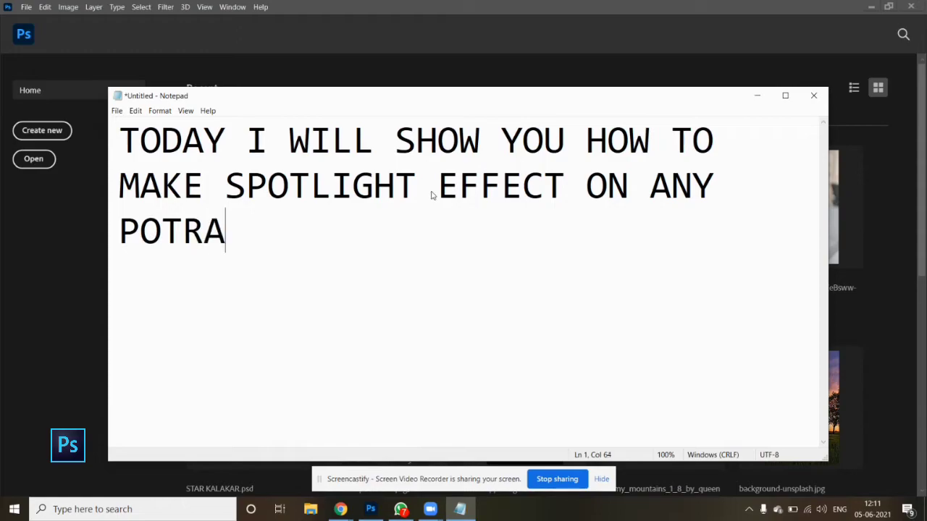
text(IT IMAGES )
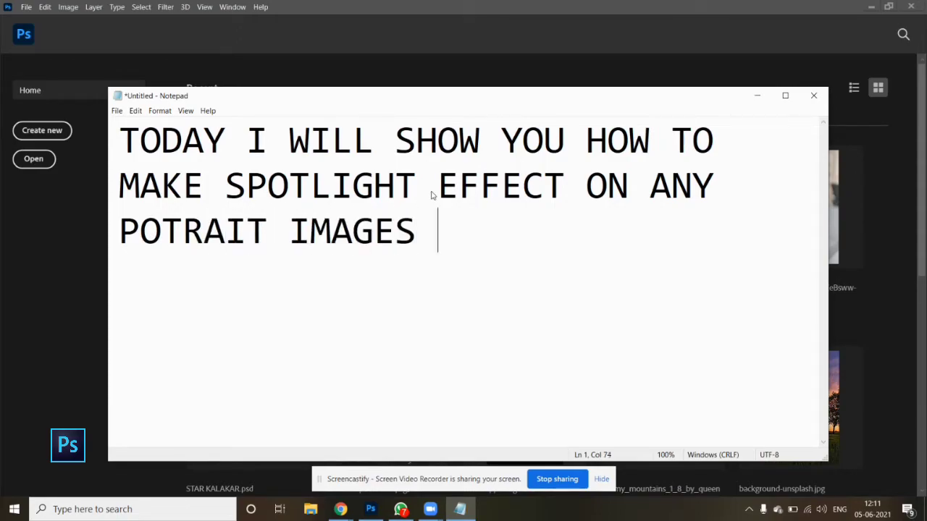
text(STEP BY )
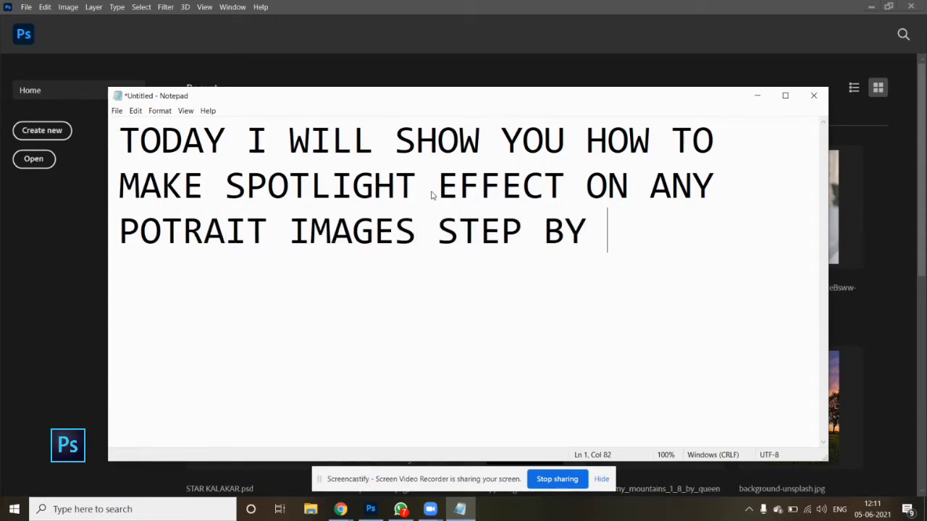
text(STEP W)
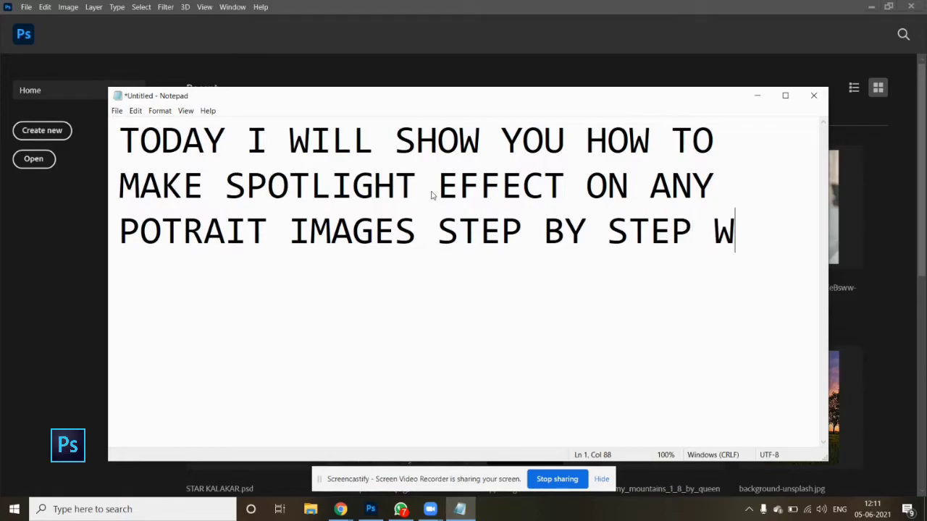
text(ITH SIMPLE WAY)
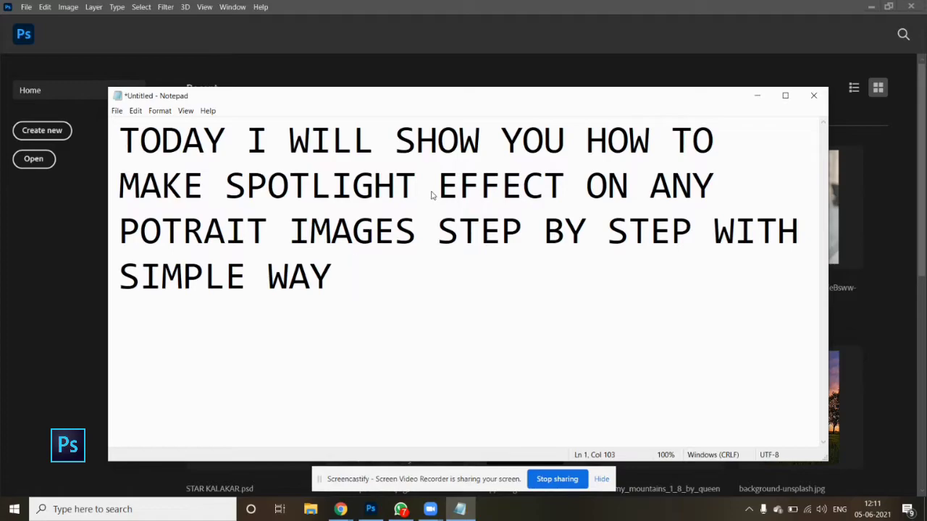
Step: Minimize Notepad and create a 16 x 12 cm document in Photoshop from the Default Photoshop Size preset
click(756, 95)
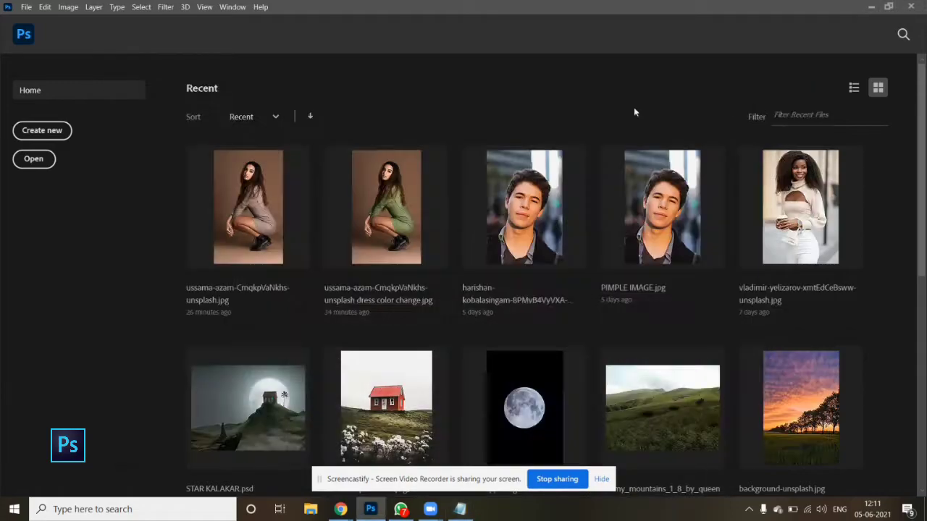
click(26, 132)
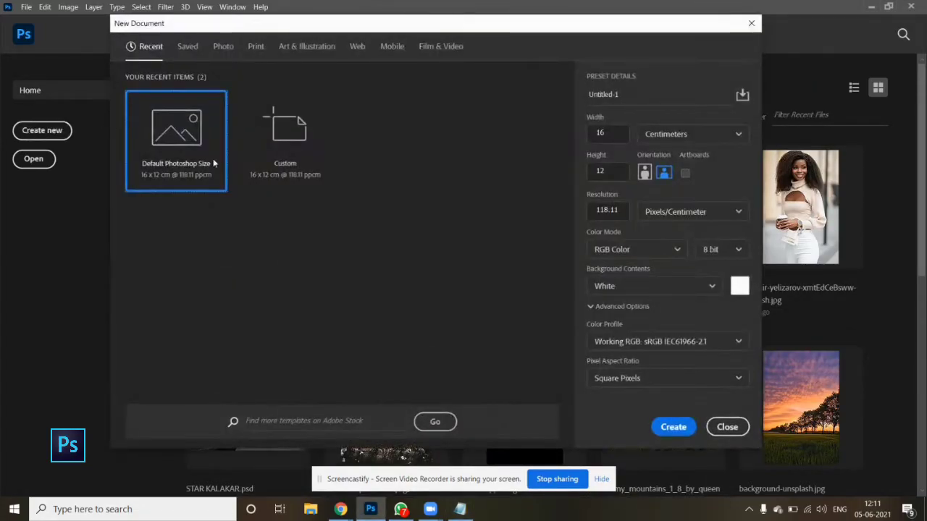
click(673, 427)
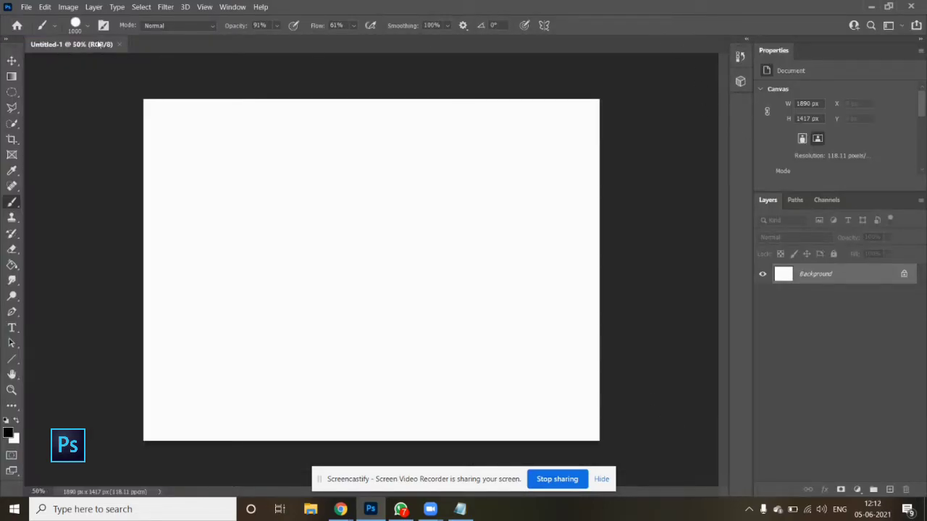
Step: Open the image ussama-azam-CmqkpVaNkhs-unsplash from the Downloads folder
click(27, 7)
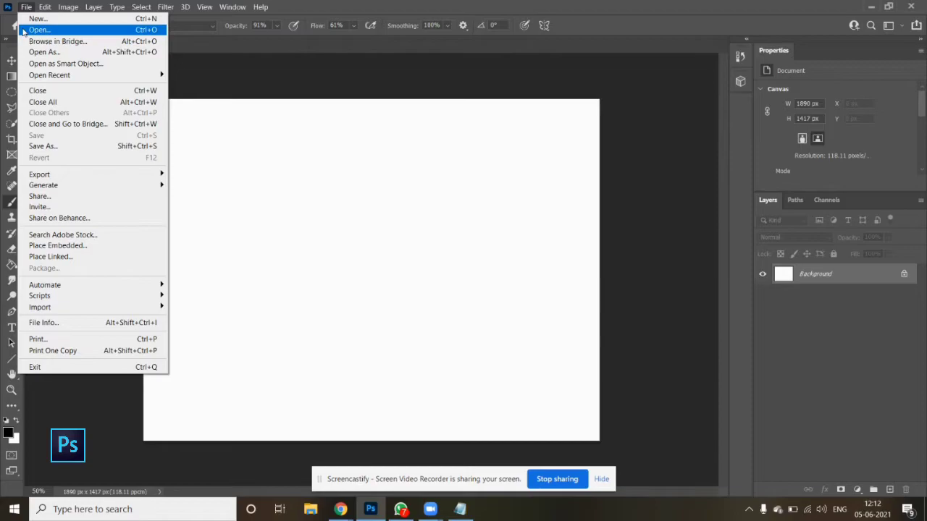
click(24, 30)
scroll(192, 148, down, 10)
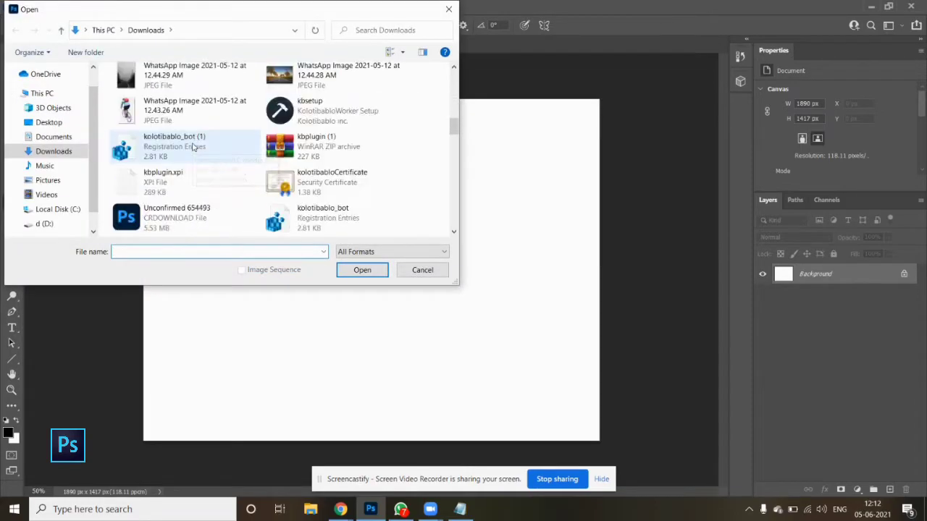
scroll(193, 149, down, 3)
click(326, 145)
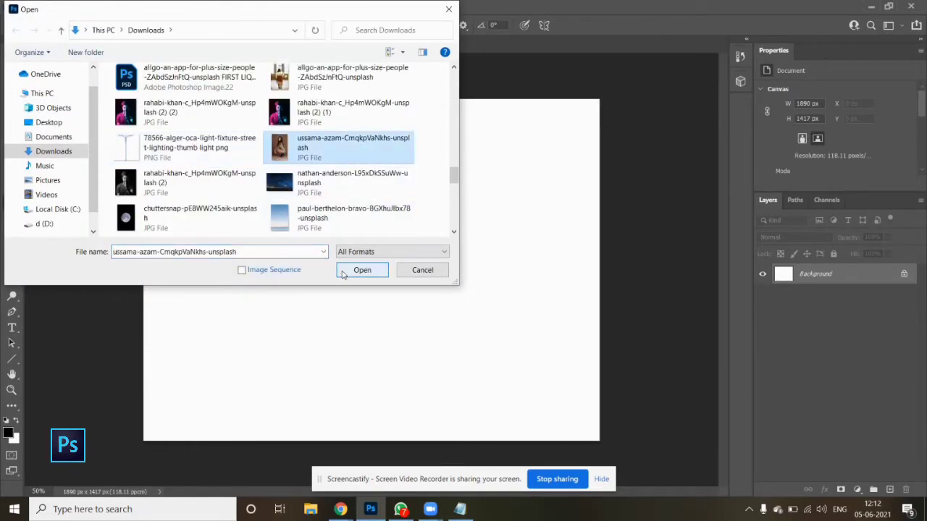
click(344, 273)
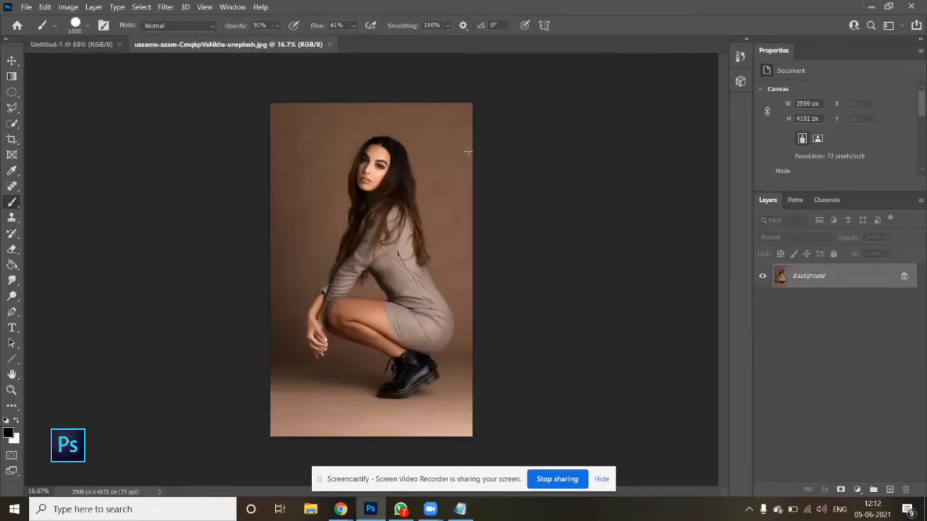
drag(494, 478, 667, 511)
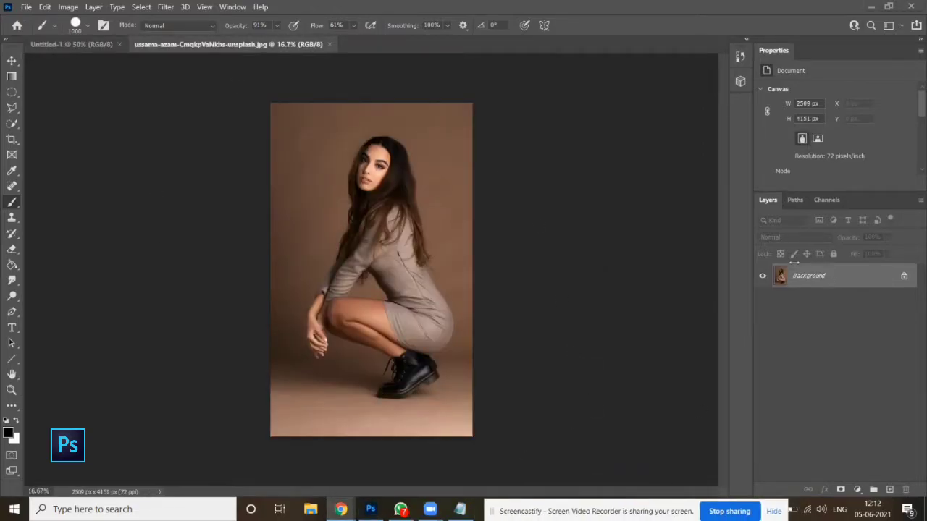
right_click(866, 275)
click(856, 302)
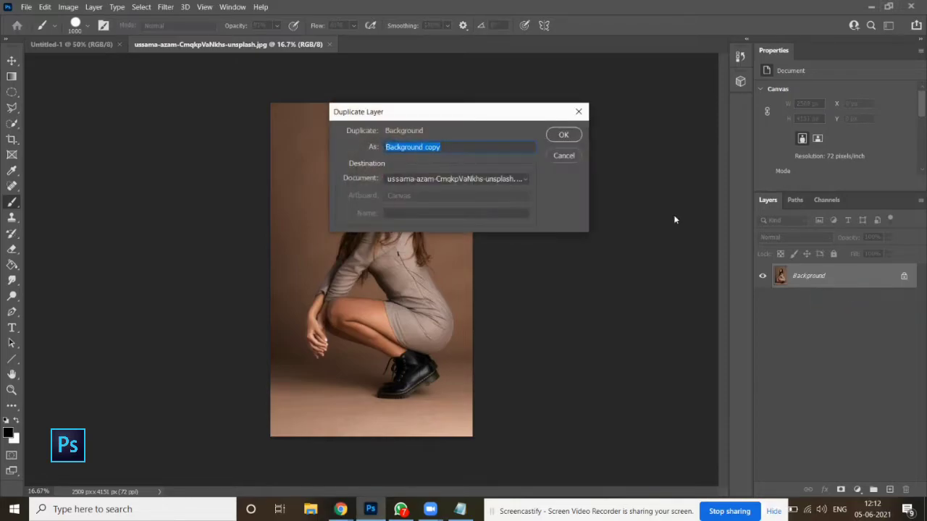
click(565, 155)
Step: Duplicate the Background layer
drag(883, 278, 889, 489)
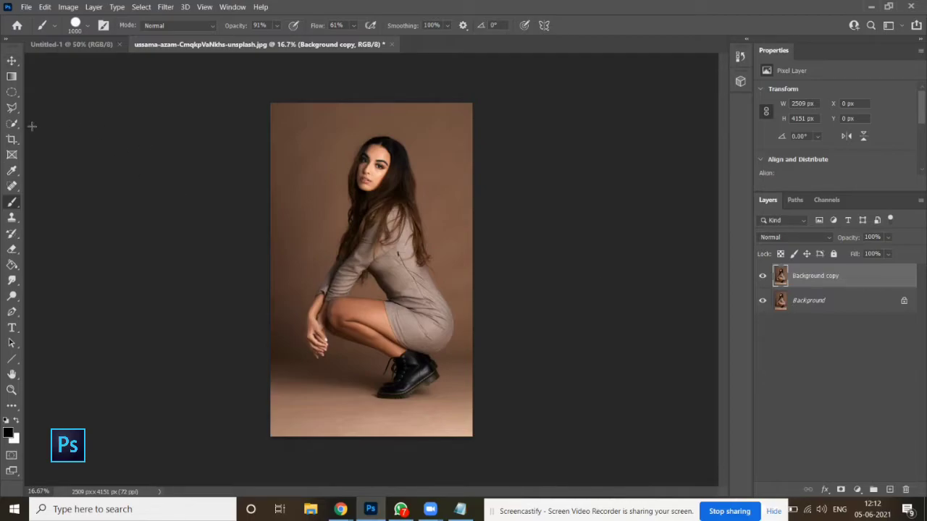
Step: Select the crouching woman on the Background copy with the Quick Selection tool and copy her onto a new layer
key(w)
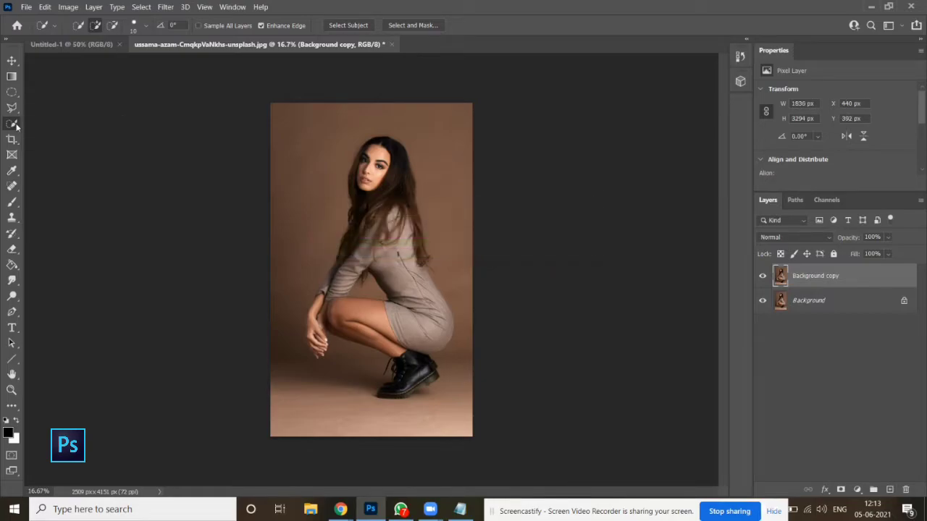
right_click(11, 123)
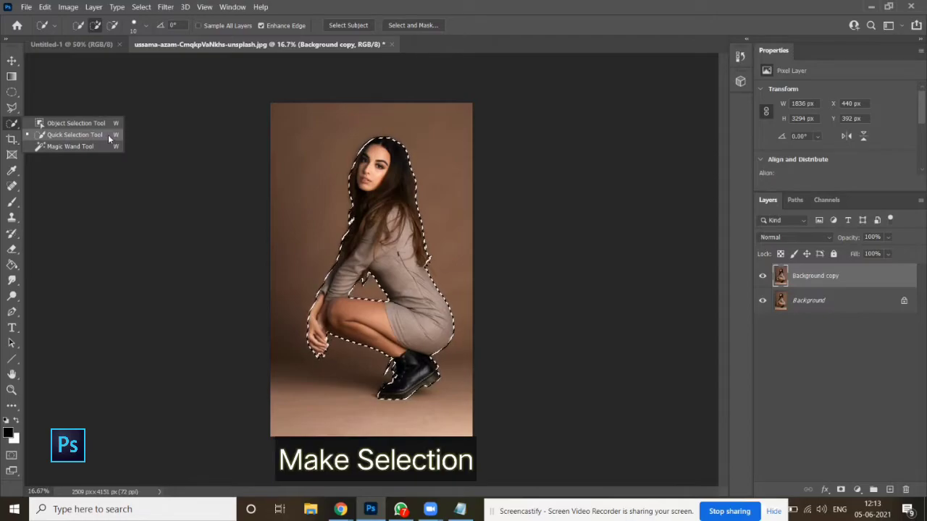
click(76, 135)
right_click(391, 237)
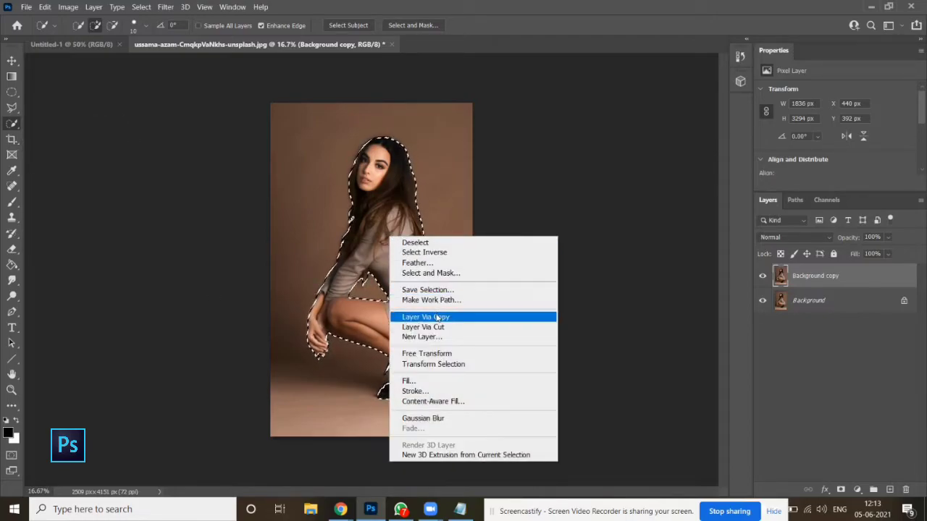
click(435, 320)
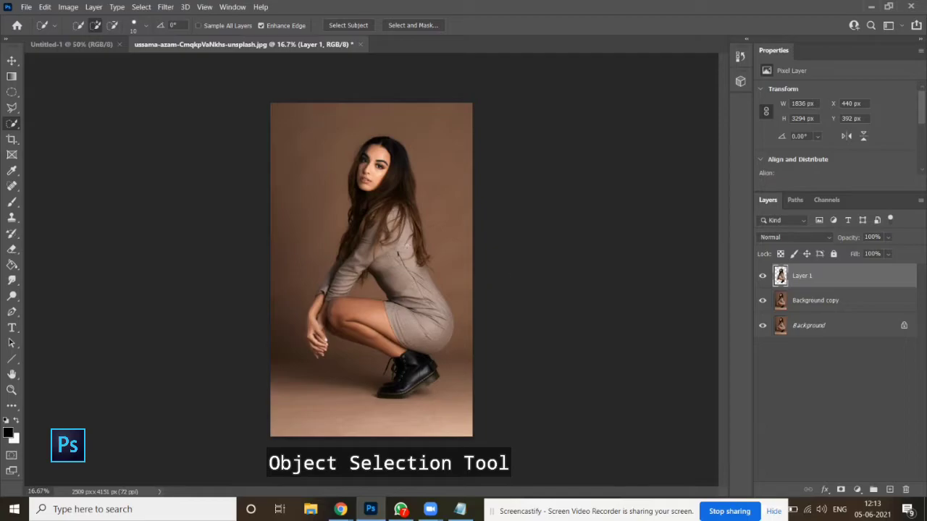
Step: Flip the cut-out woman on Layer 1 vertically with Free Transform and move her directly below the original boots
key(ctrl+t)
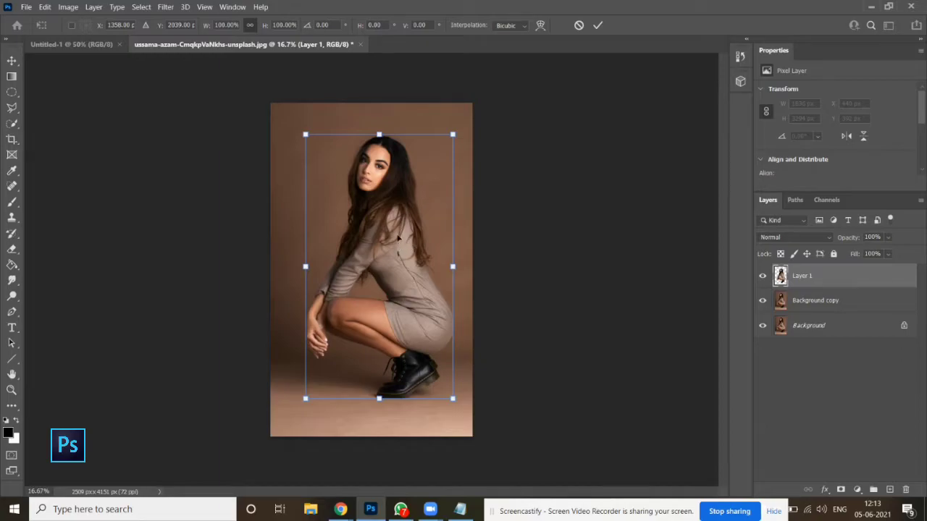
right_click(397, 237)
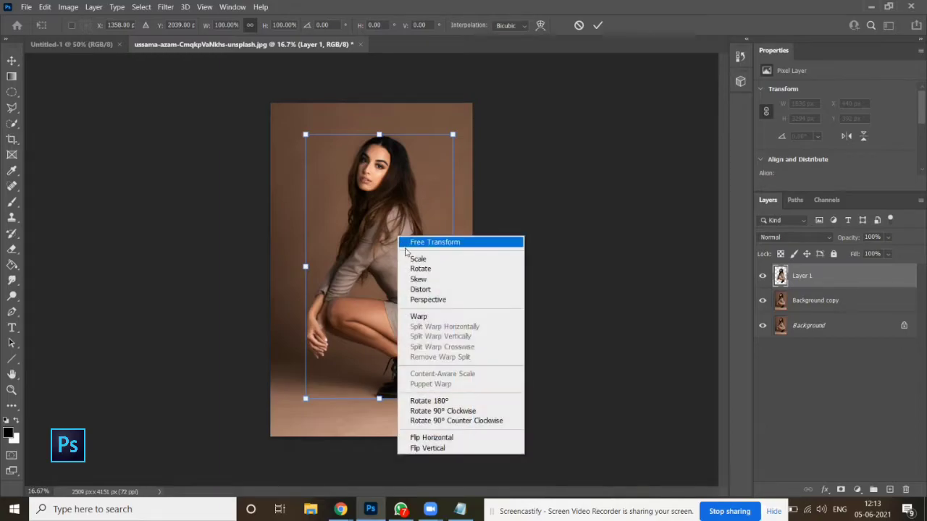
click(458, 449)
drag(398, 210, 400, 505)
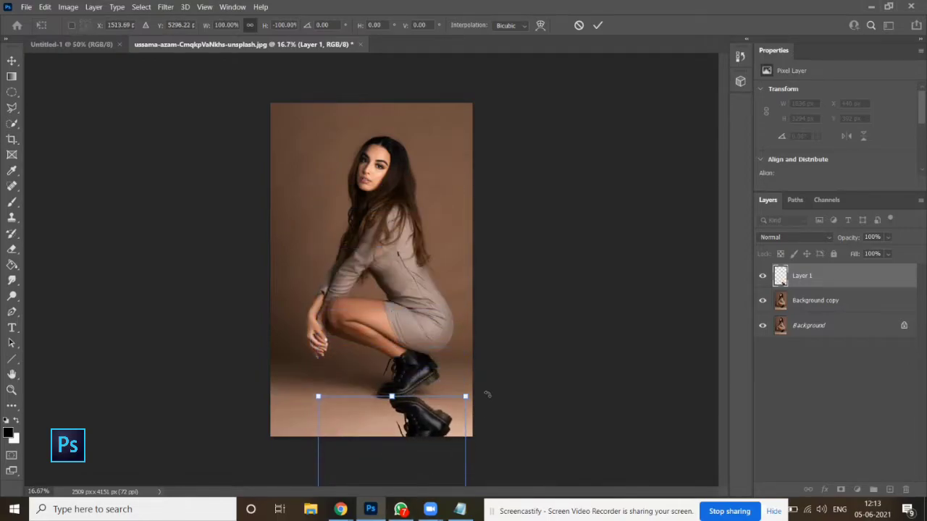
Step: Rotate the flipped cut-out to about -38.8° and reposition it beneath the original boots as a slanted shadow
drag(487, 395, 481, 362)
drag(437, 446, 445, 451)
drag(488, 386, 449, 349)
drag(366, 427, 447, 400)
Step: Adjust the rotated cut-out's corner with the Perspective transform and commit the transformation
right_click(412, 202)
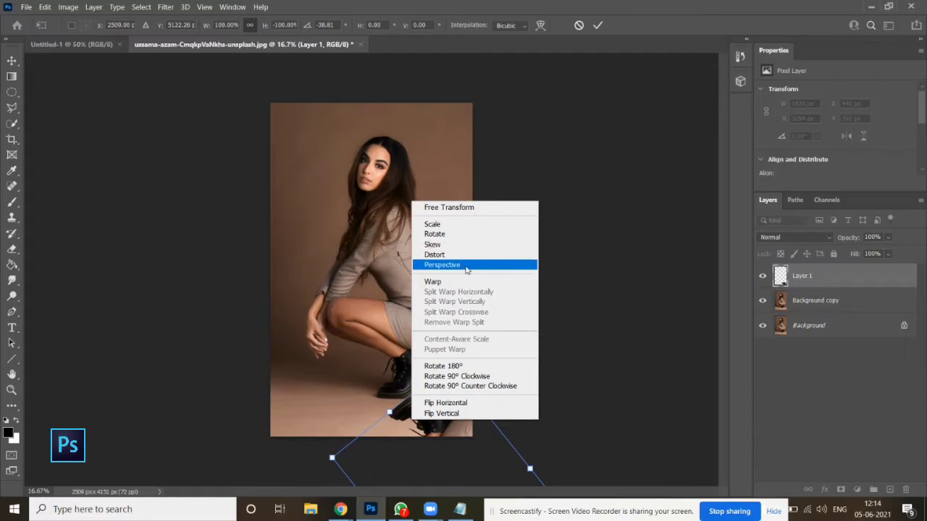
click(442, 265)
drag(332, 462, 387, 442)
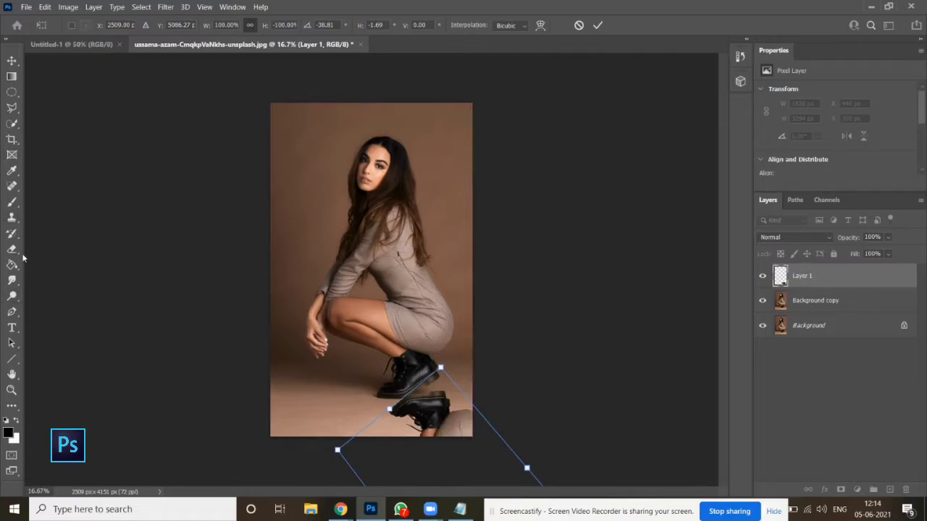
click(11, 201)
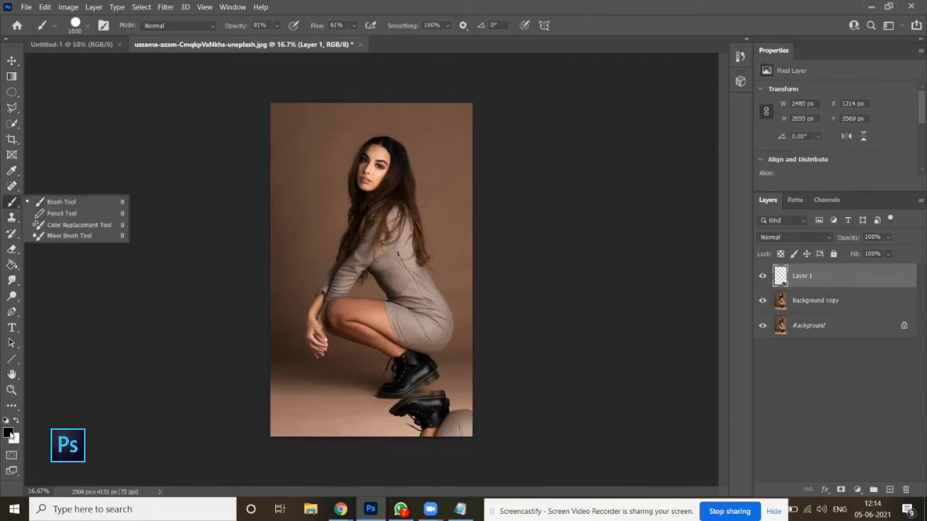
Step: Try to paint the flipped cut-out on Layer 1 black with a 1000 px brush
click(8, 433)
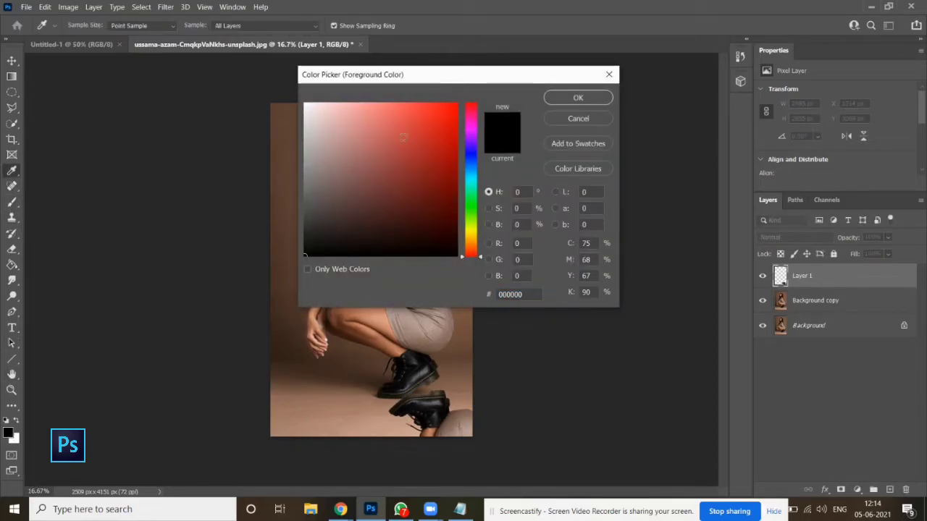
click(552, 98)
right_click(10, 205)
click(88, 199)
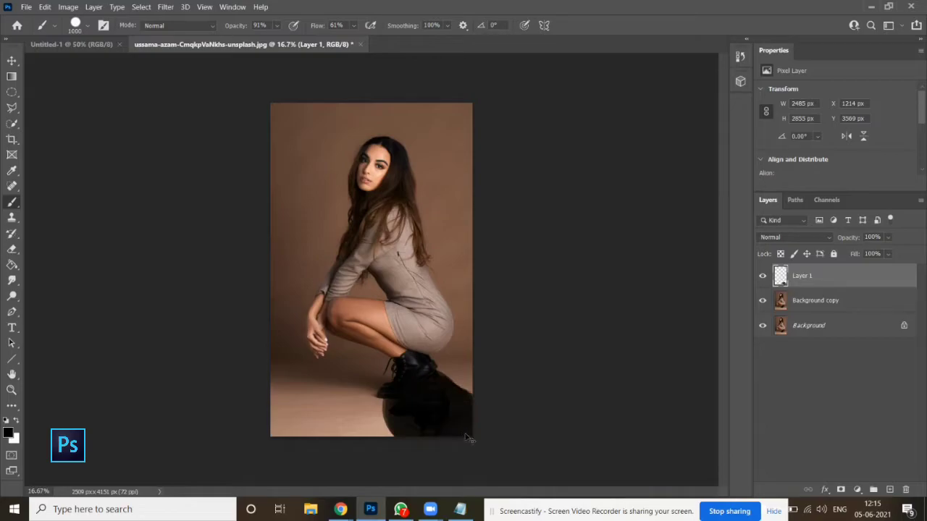
Step: Select the flipped cut-out on Layer 1 with Select Subject, paint it solid black using the Brush tool, and deselect it
click(13, 123)
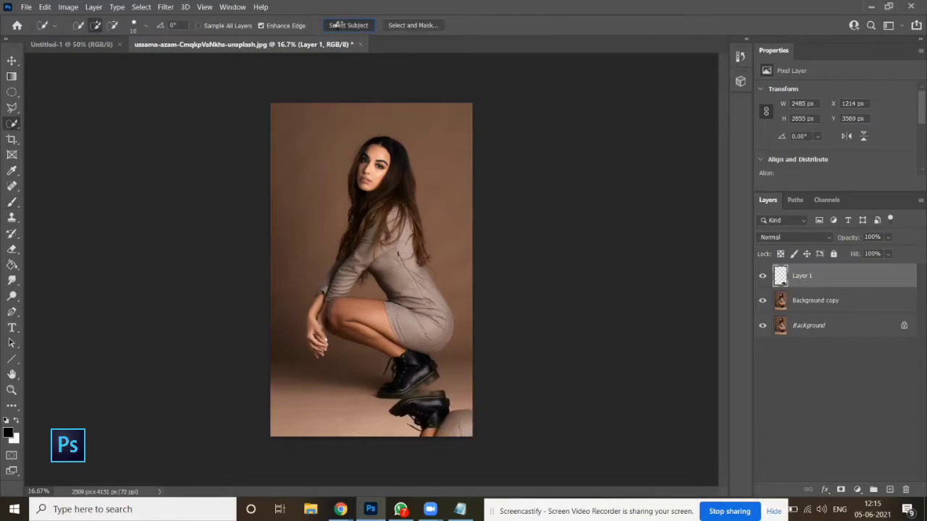
click(355, 25)
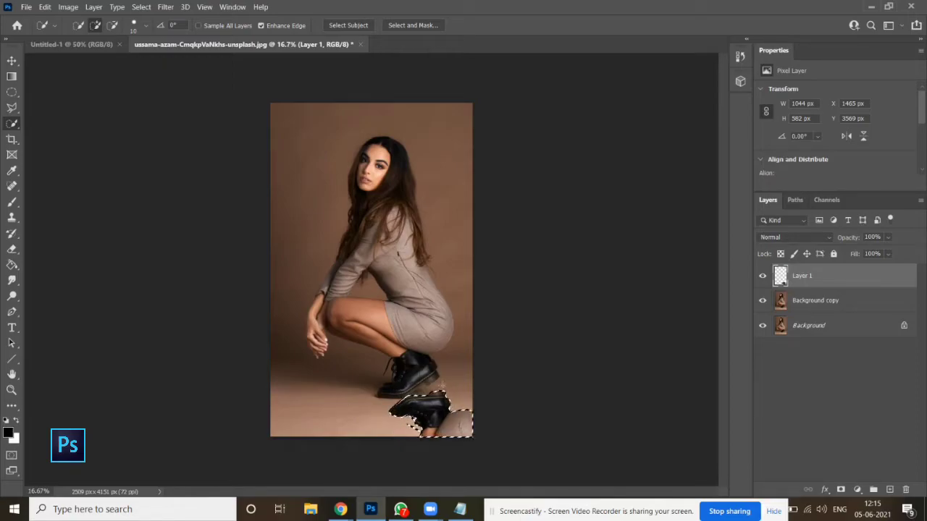
click(12, 201)
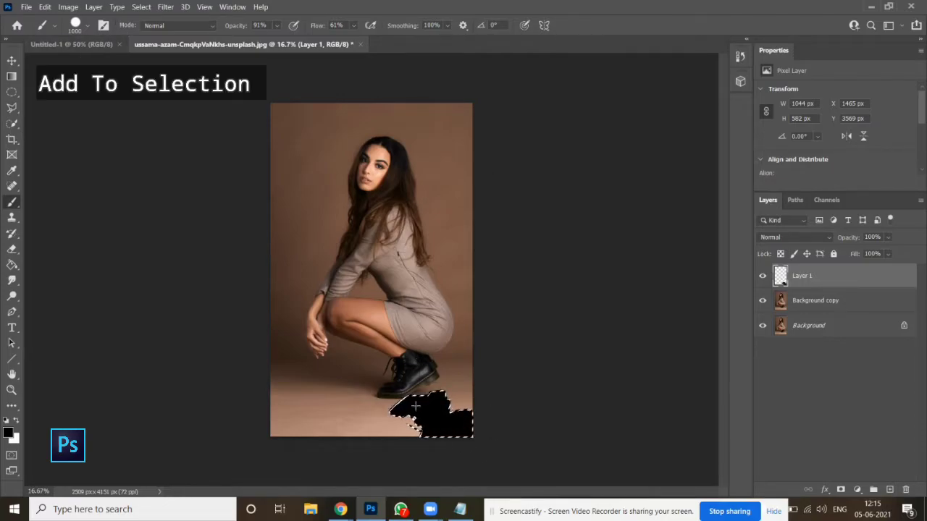
key(ctrl+d)
Step: Soften the black shadow on Layer 1 with a Gaussian Blur
click(167, 8)
mouse_move(275, 151)
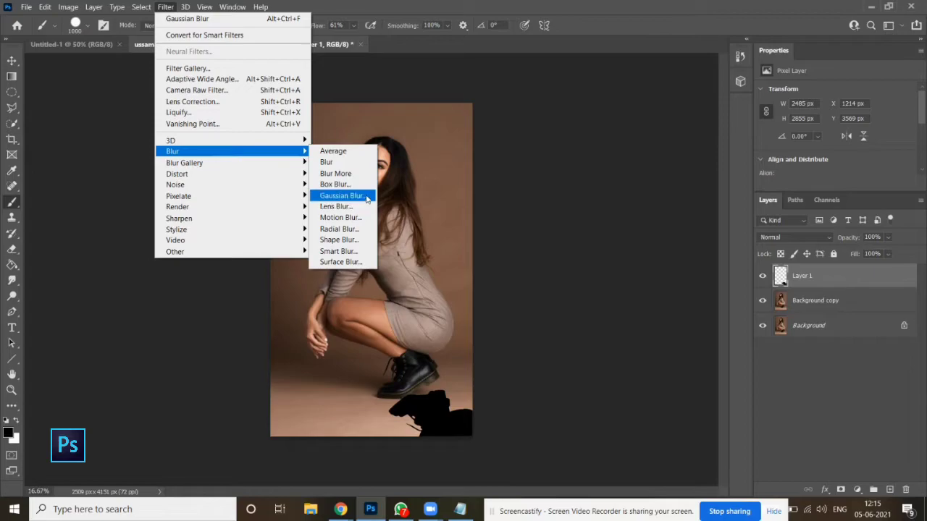
click(340, 196)
drag(618, 284, 631, 290)
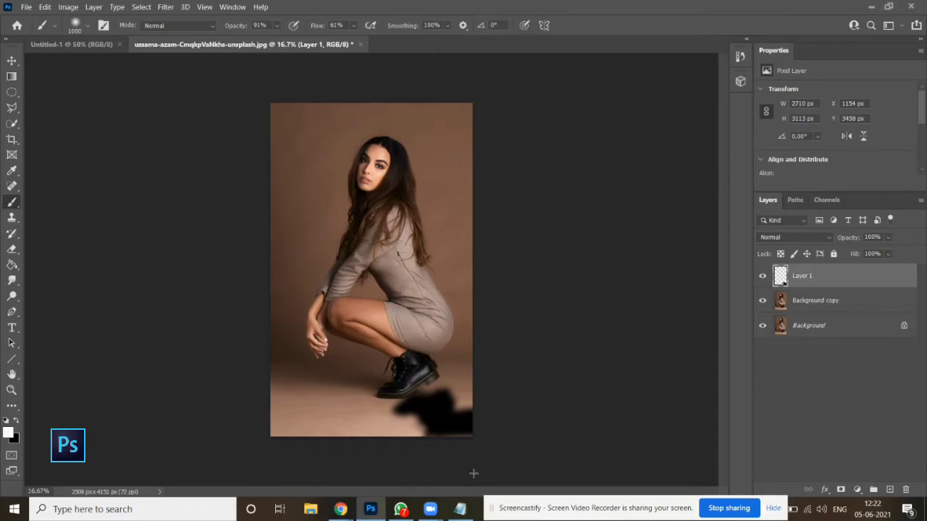
Step: Scale the blurred shadow on Layer 1 to about 105.76% with Free Transform, commit it, and reduce the layer's opacity
click(11, 376)
key(ctrl+t)
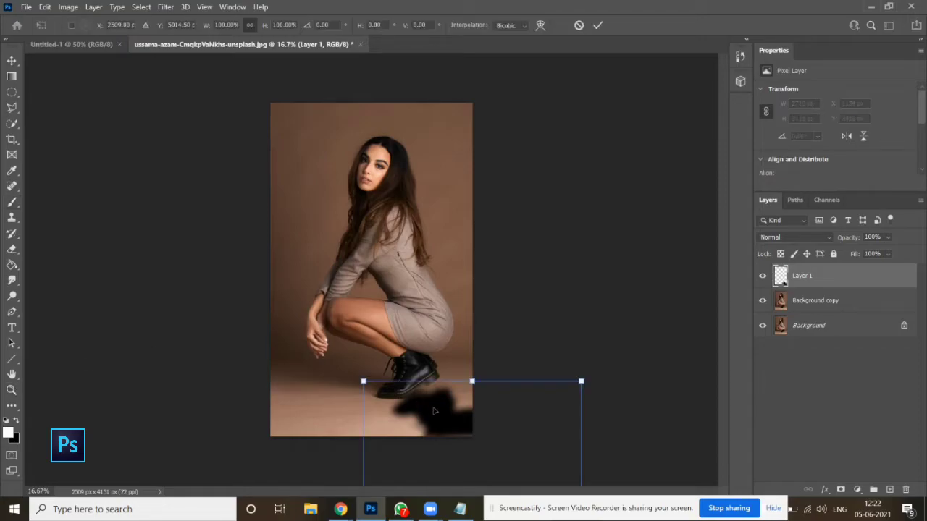
drag(445, 413, 445, 415)
drag(364, 385, 360, 380)
drag(409, 415, 412, 420)
drag(472, 383, 474, 372)
mouse_move(448, 412)
mouse_down()
mouse_move(458, 427)
mouse_move(458, 417)
mouse_move(473, 421)
mouse_move(423, 414)
mouse_move(432, 412)
mouse_up()
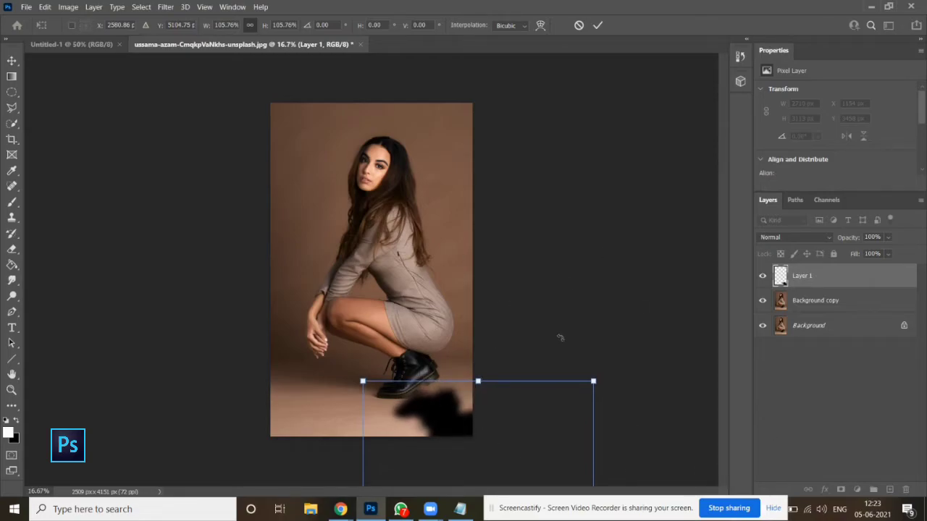
key(Return)
key(z)
drag(900, 252, 891, 253)
Step: Add a Curves adjustment clipped to Background copy and pull the curve's midpoint down to darken the photo
click(839, 300)
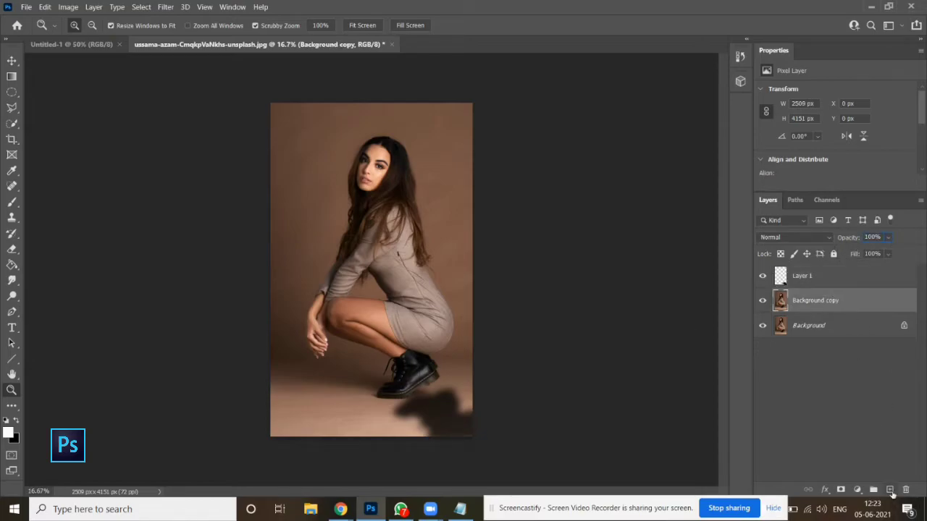
click(858, 490)
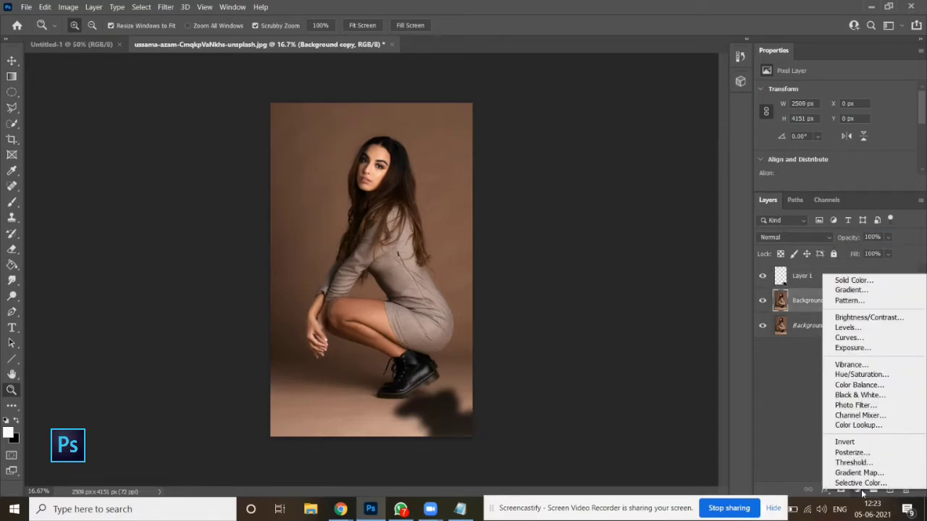
click(907, 337)
scroll(874, 147, down, 2)
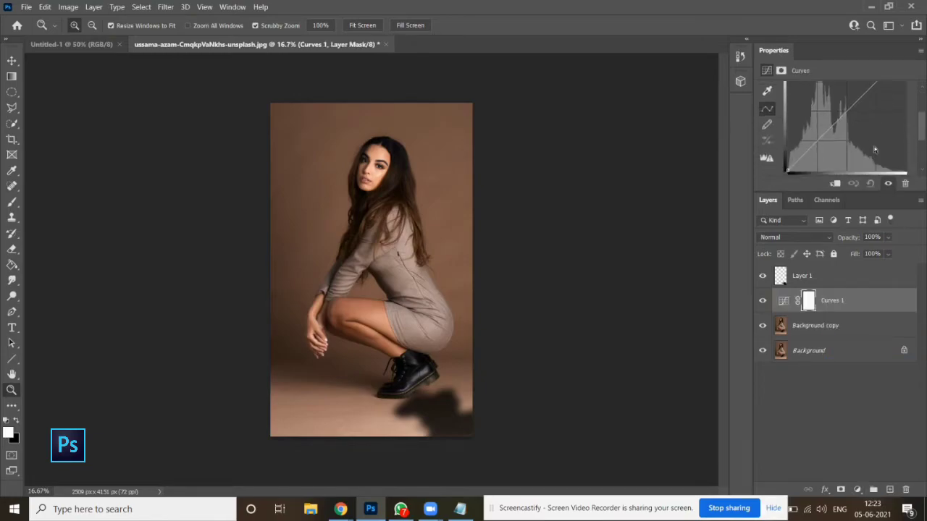
key(ctrl+alt+g)
drag(846, 109, 851, 142)
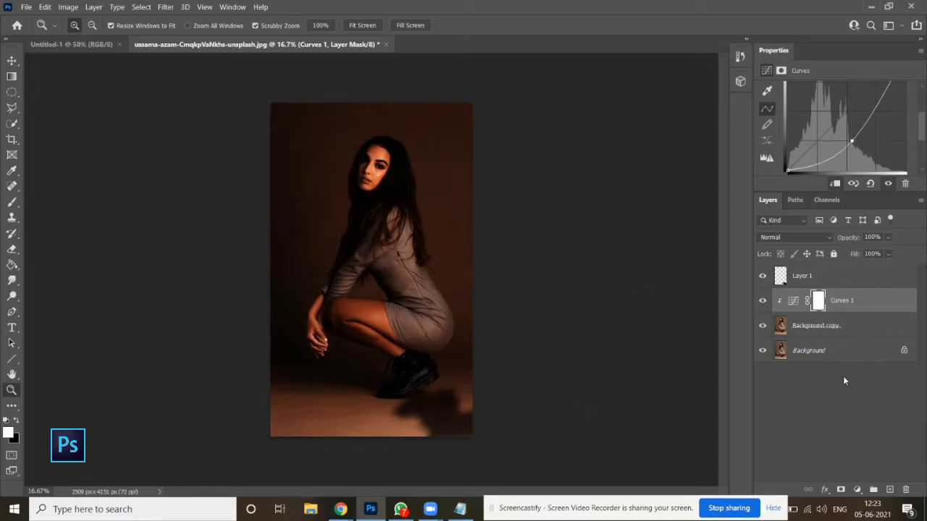
Step: Try a slightly different opacity on the Curves 1 adjustment layer
click(849, 329)
click(861, 300)
click(887, 236)
drag(901, 252, 923, 251)
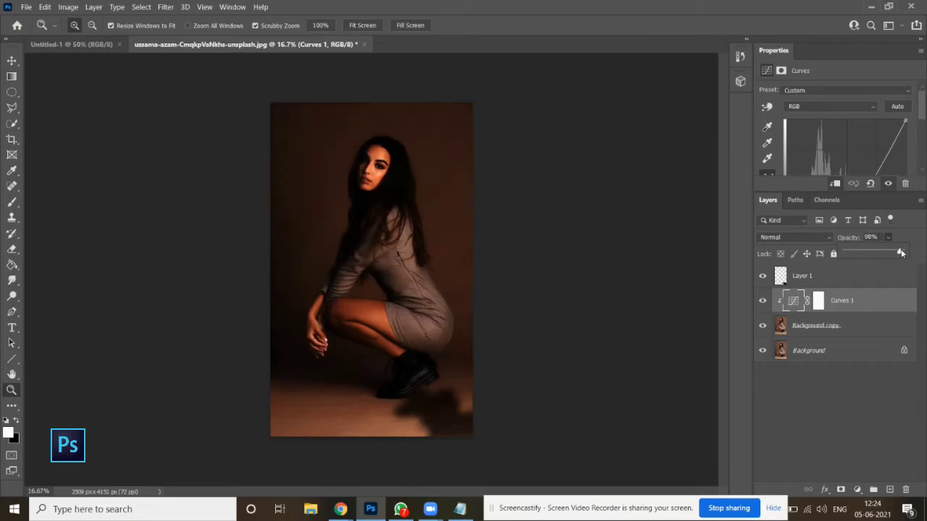
Step: Add a new layer above Background copy and outline a light beam from beyond the upper-left canvas corner to the woman's face with the Polygonal Lasso
click(856, 326)
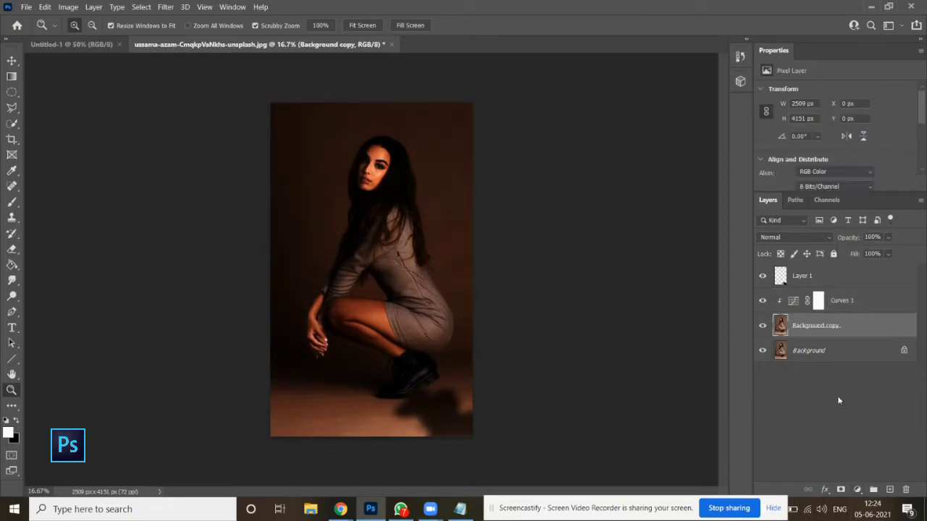
click(891, 490)
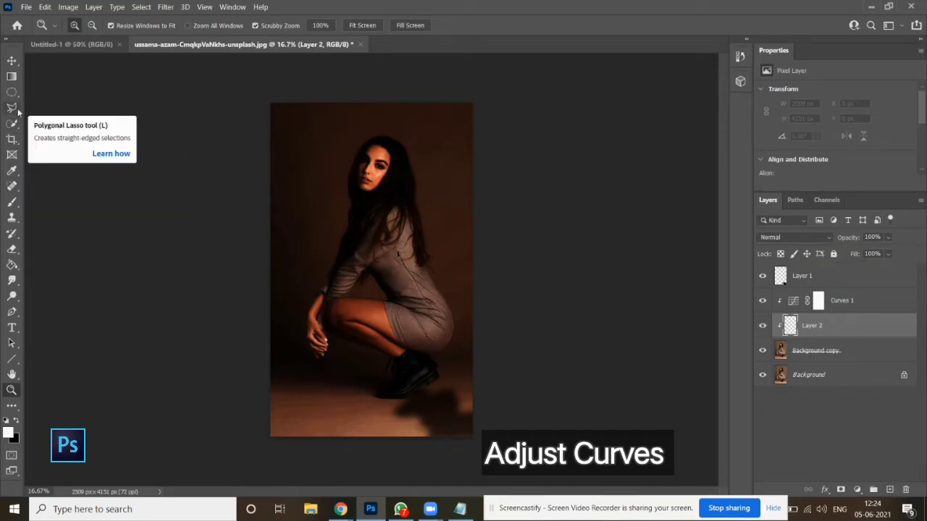
drag(12, 107, 83, 116)
click(111, 121)
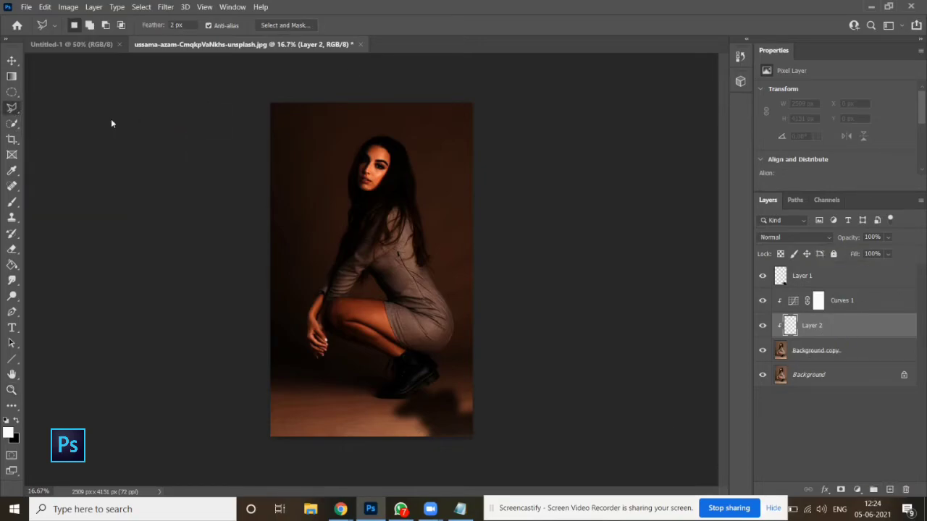
click(200, 85)
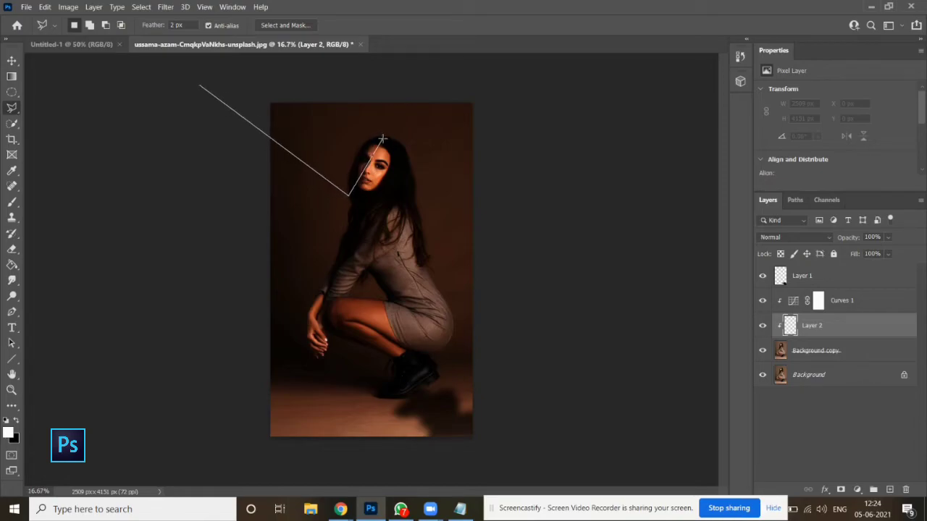
key(Escape)
click(194, 95)
click(352, 200)
click(385, 137)
click(207, 65)
click(194, 95)
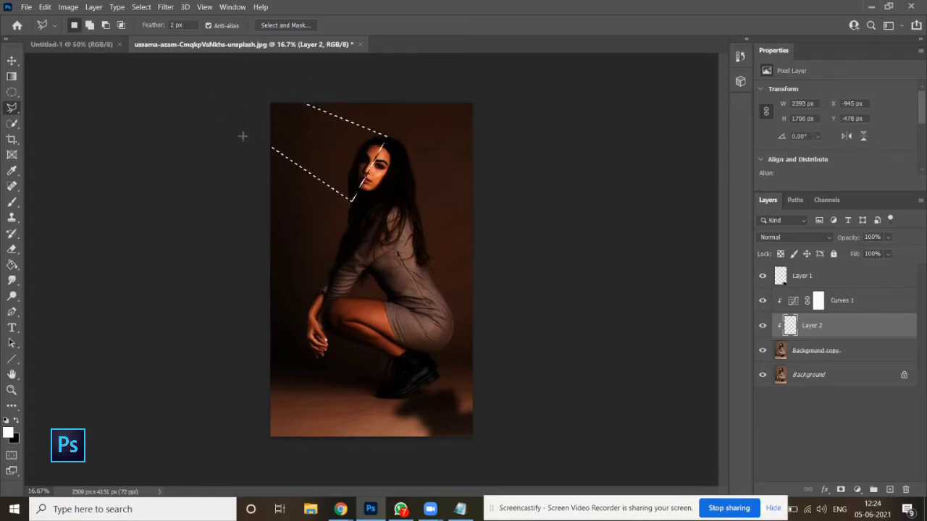
Step: Paint the beam selection on Layer 2 white with the 1000 px soft Brush and deselect it
click(12, 202)
right_click(11, 202)
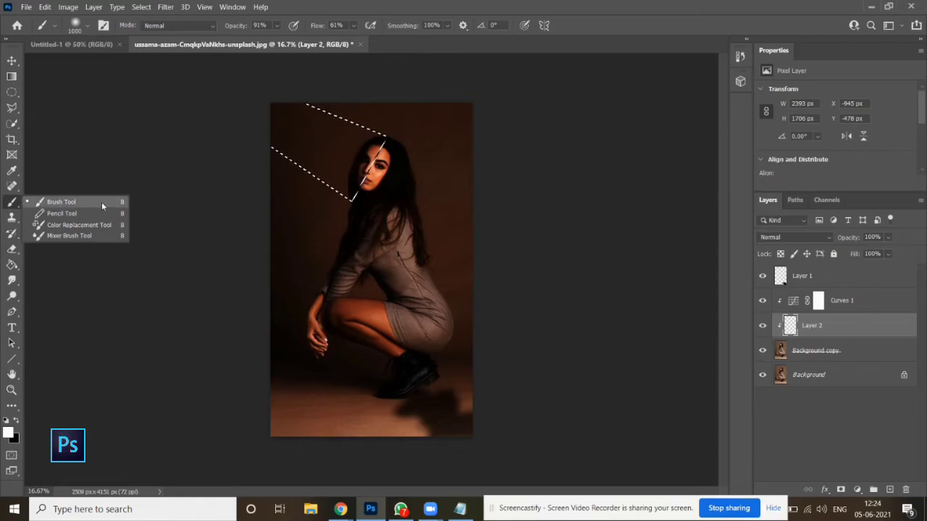
click(102, 201)
key(x)
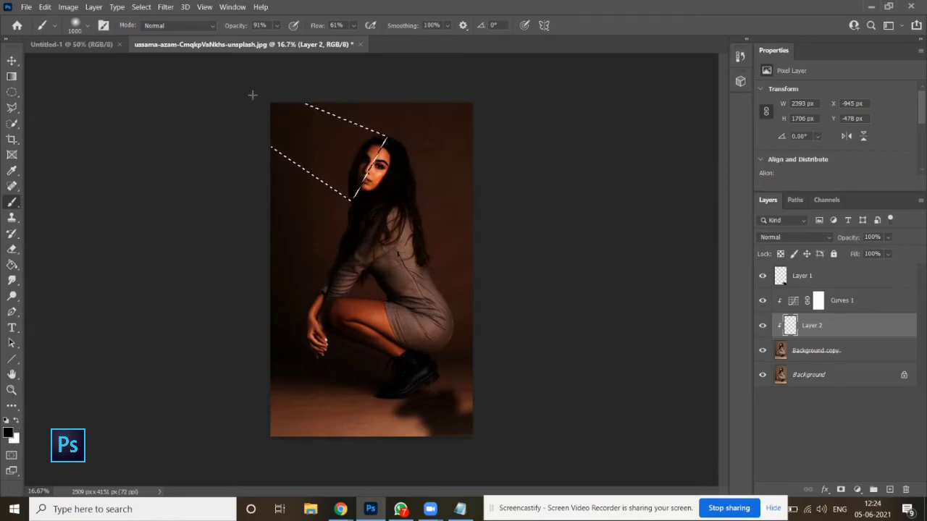
key(x)
mouse_move(261, 104)
mouse_down()
mouse_move(325, 145)
mouse_move(339, 205)
mouse_up()
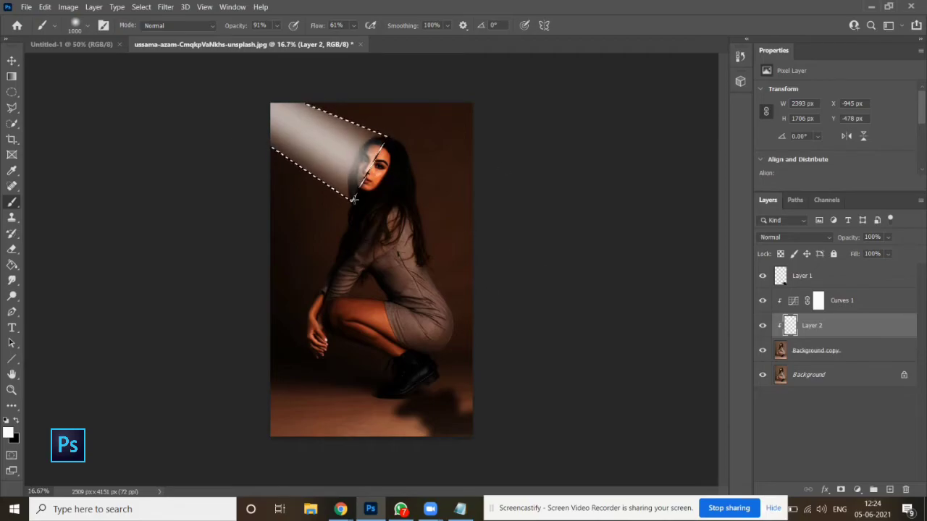
key(ctrl+d)
Step: Soften the light beam on Layer 2 with a Gaussian Blur of about 58 pixels radius
click(166, 6)
mouse_move(290, 150)
click(341, 195)
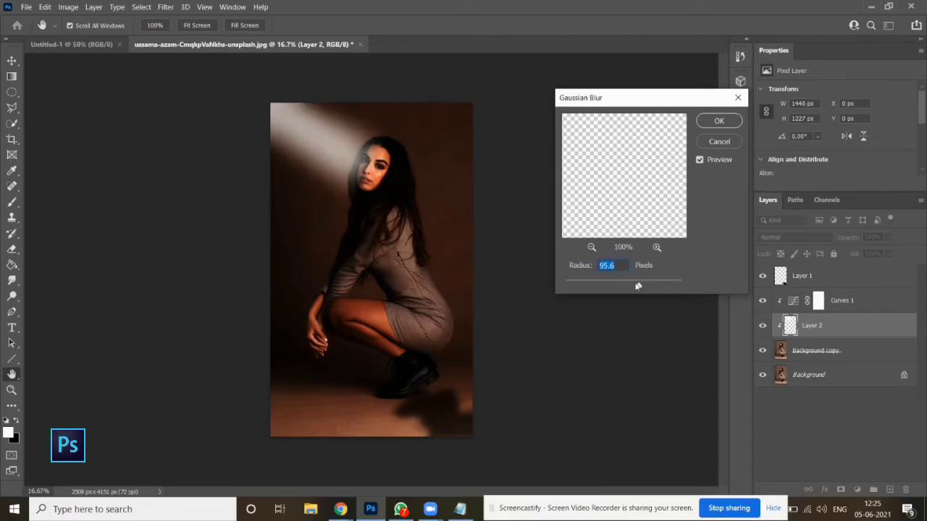
drag(630, 286, 632, 287)
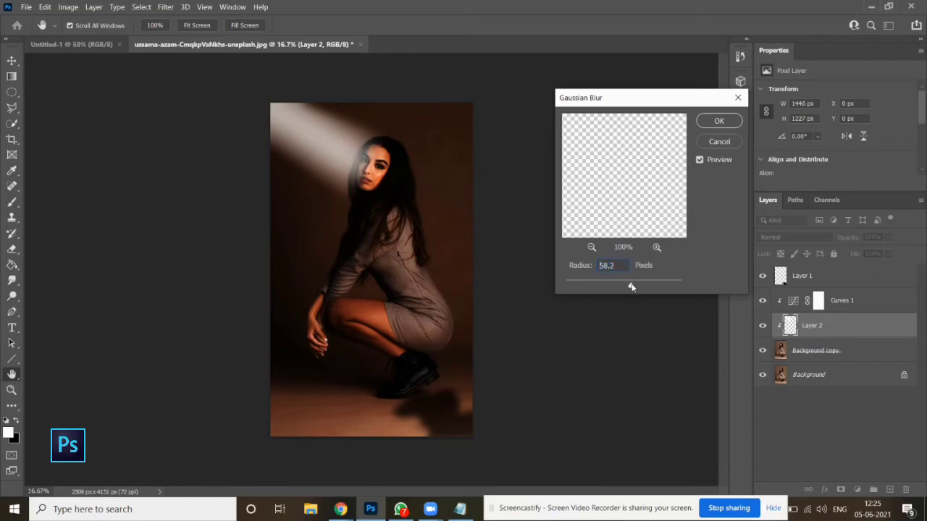
click(655, 286)
click(626, 285)
drag(628, 287, 631, 287)
click(718, 121)
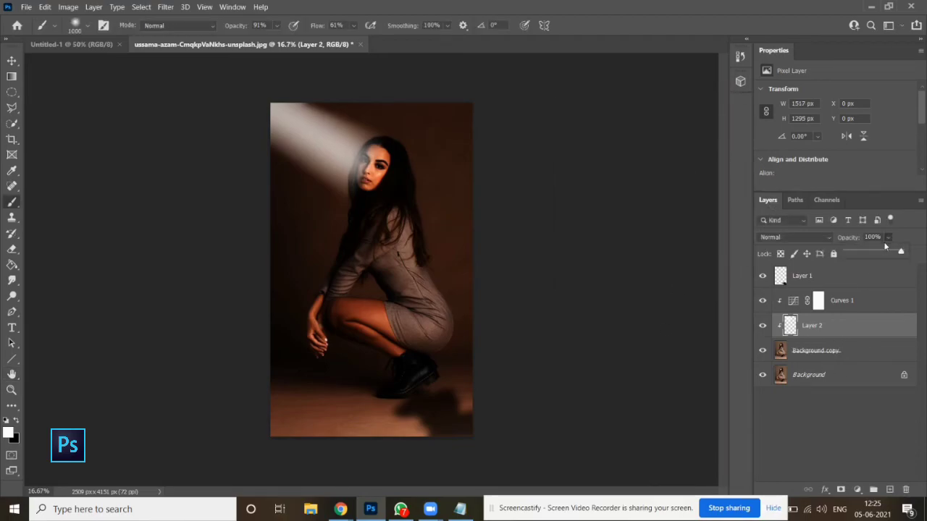
Step: Lower the opacity of the light beam on Layer 2 to 96% and deselect the layer
click(886, 252)
drag(875, 260, 900, 297)
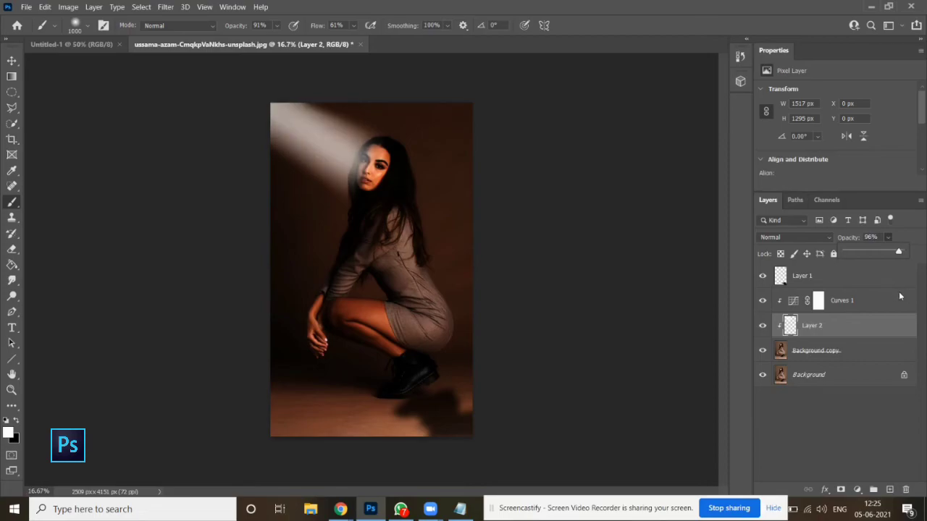
click(854, 390)
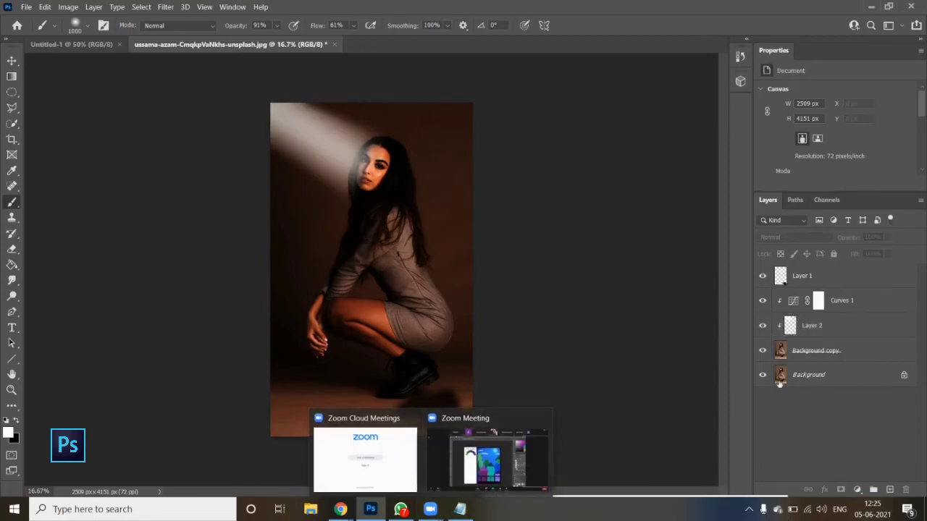
Step: Compare the image with and without the light beam, the Curves adjustment and the shadow by toggling each layer's visibility
click(823, 352)
click(810, 325)
click(761, 326)
click(762, 326)
click(762, 299)
click(763, 299)
click(763, 275)
click(762, 276)
Step: Add a Color Lookup adjustment above Background copy using the Moonlight.3DL LUT and reduce its opacity
click(840, 353)
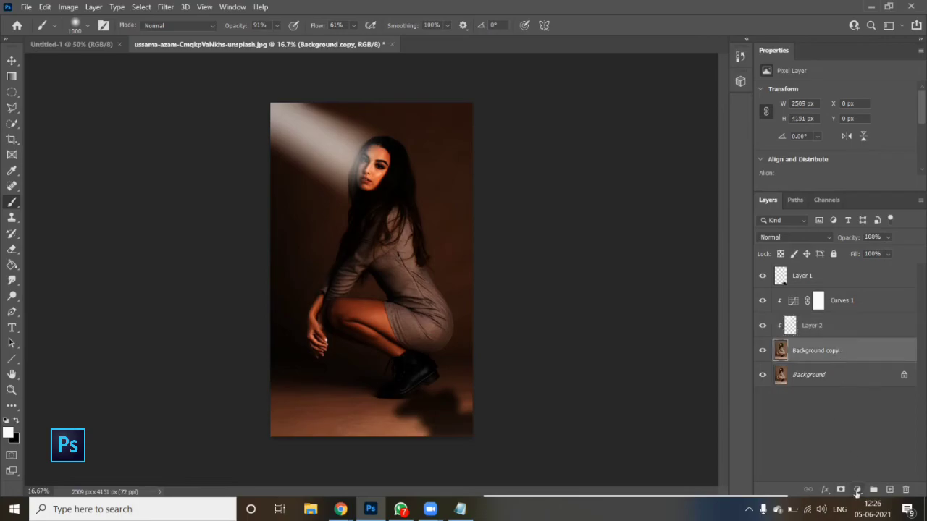
click(857, 489)
click(907, 427)
click(891, 91)
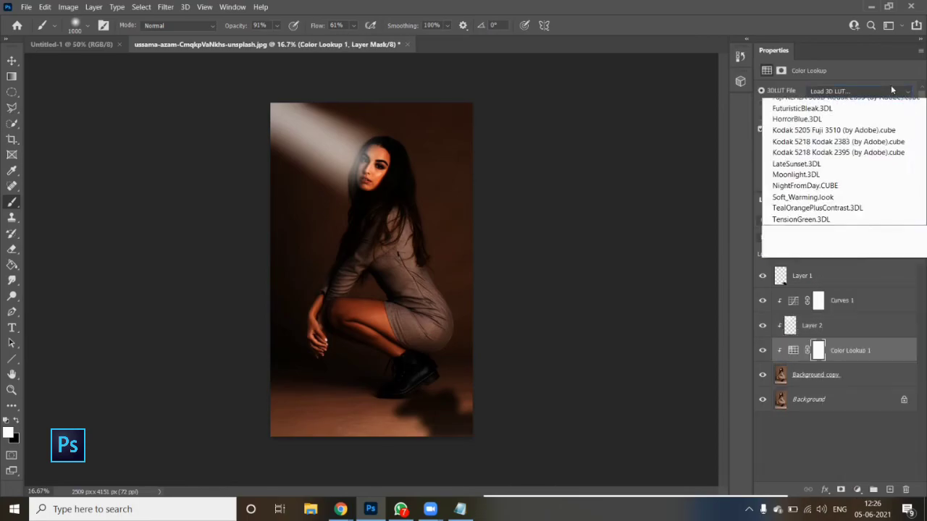
click(873, 385)
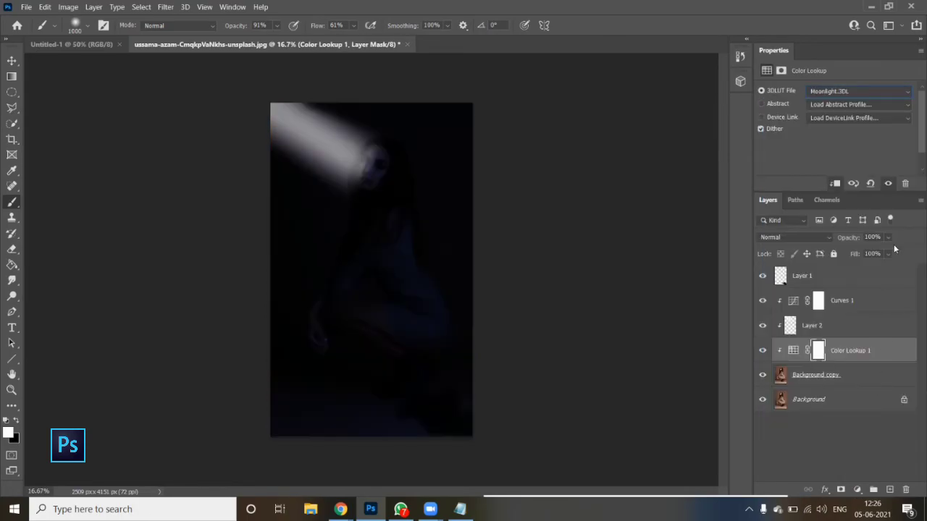
drag(895, 249, 891, 252)
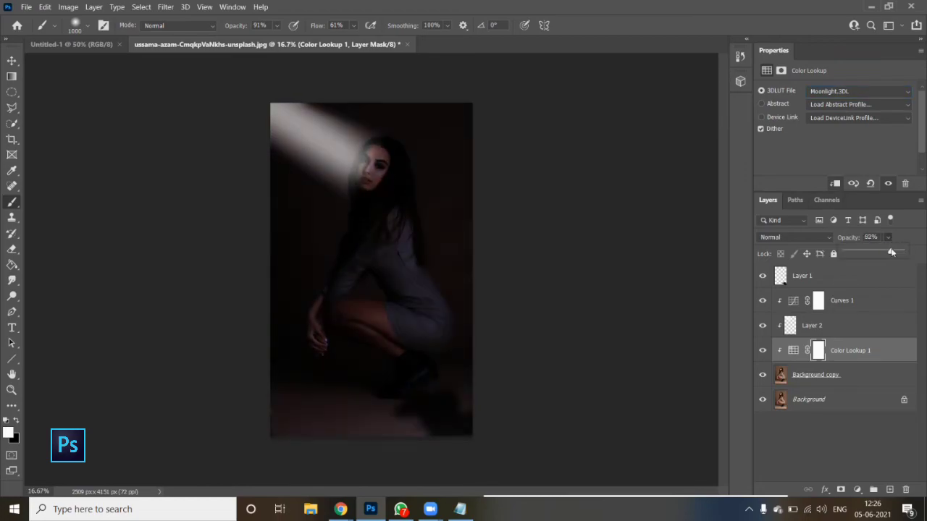
Step: Set the opacity of the light beam on Layer 2 to 89%
click(840, 325)
click(888, 238)
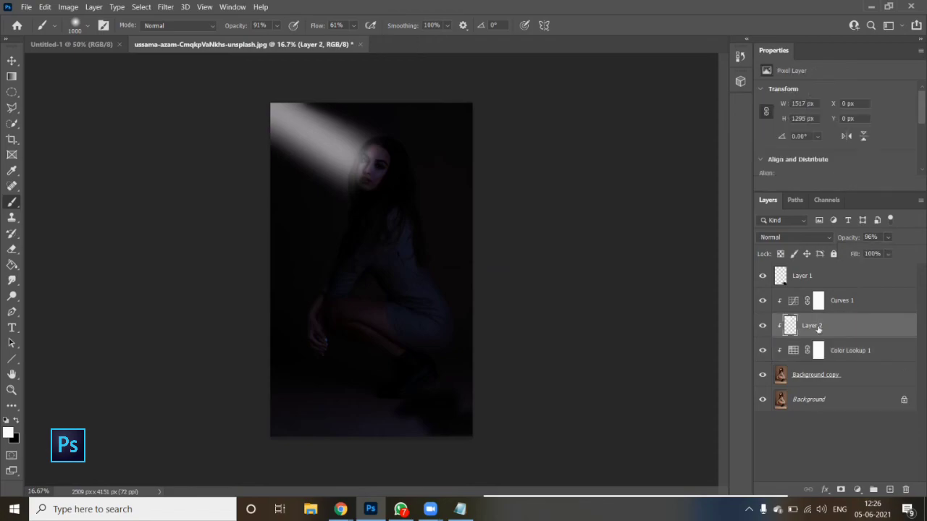
drag(892, 252, 899, 253)
click(891, 238)
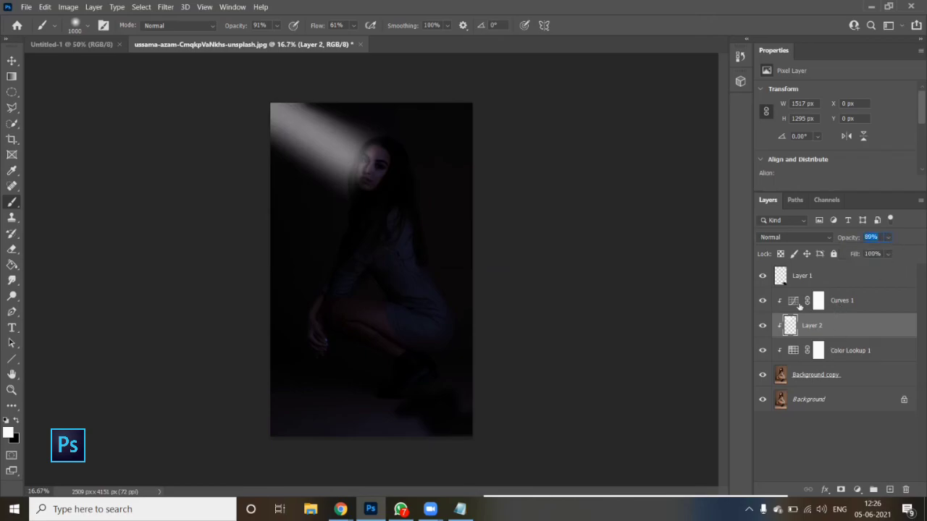
Step: Lower the opacity of the Curves 1 adjustment layer
click(842, 300)
click(887, 240)
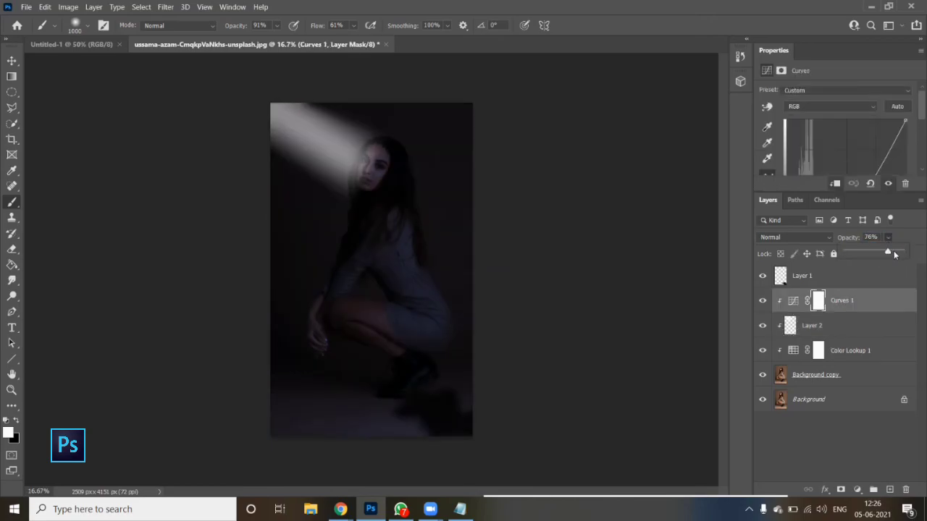